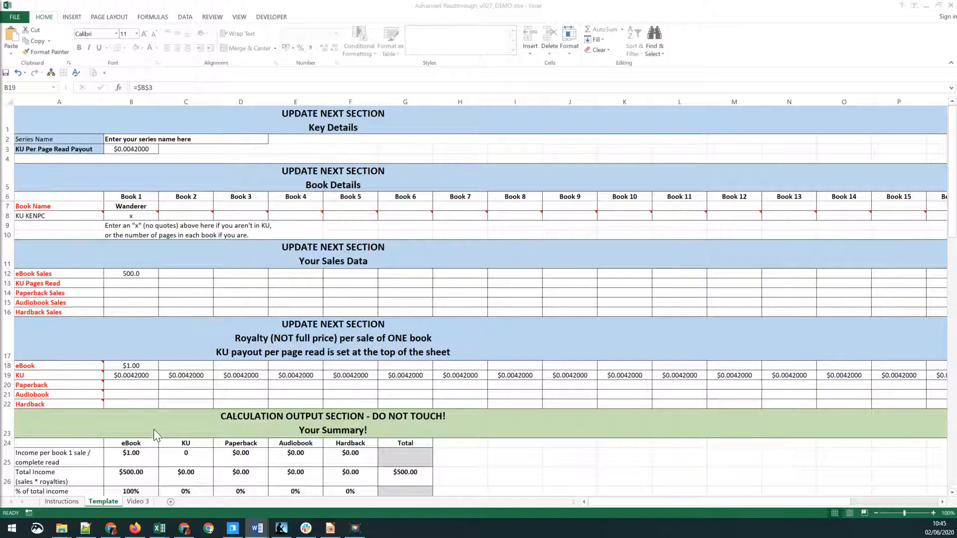
Clear Book 1's name, KU KENPC, eBook sales and eBook royalty entries on the Template sheet.
{"action": "left_click", "coordinate": [138, 502]}
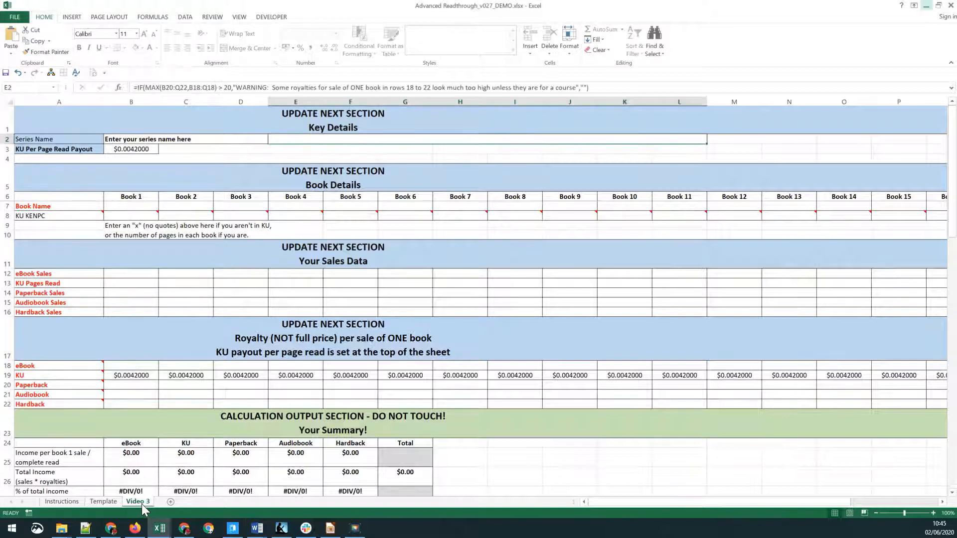
{"action": "left_click", "coordinate": [106, 504]}
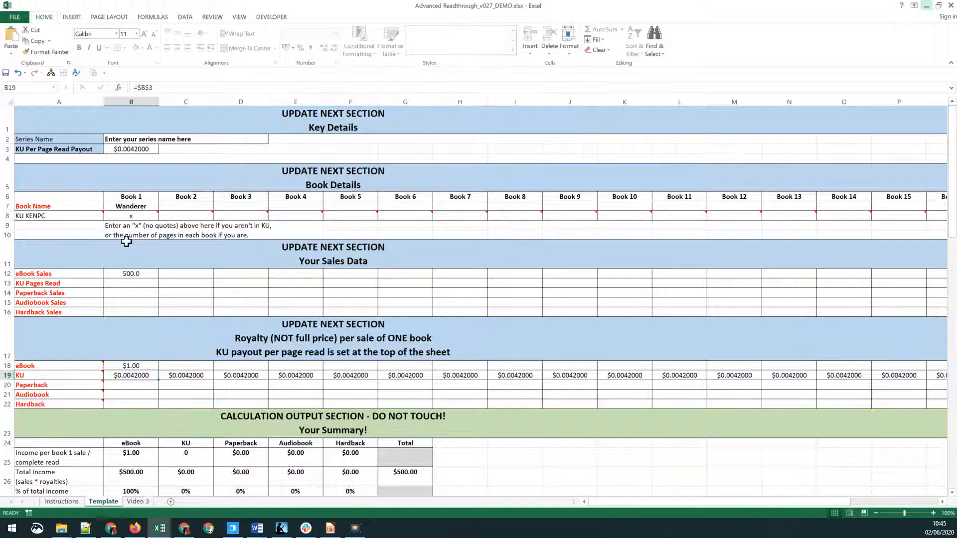
{"action": "left_click", "coordinate": [138, 214]}
{"action": "key", "text": "Delete"}
{"action": "left_click", "coordinate": [139, 206]}
{"action": "key", "text": "Delete"}
{"action": "left_click", "coordinate": [139, 269]}
{"action": "key", "text": "Delete"}
{"action": "left_click", "coordinate": [150, 367]}
{"action": "key", "text": "Delete"}
{"action": "left_click", "coordinate": [123, 306]}
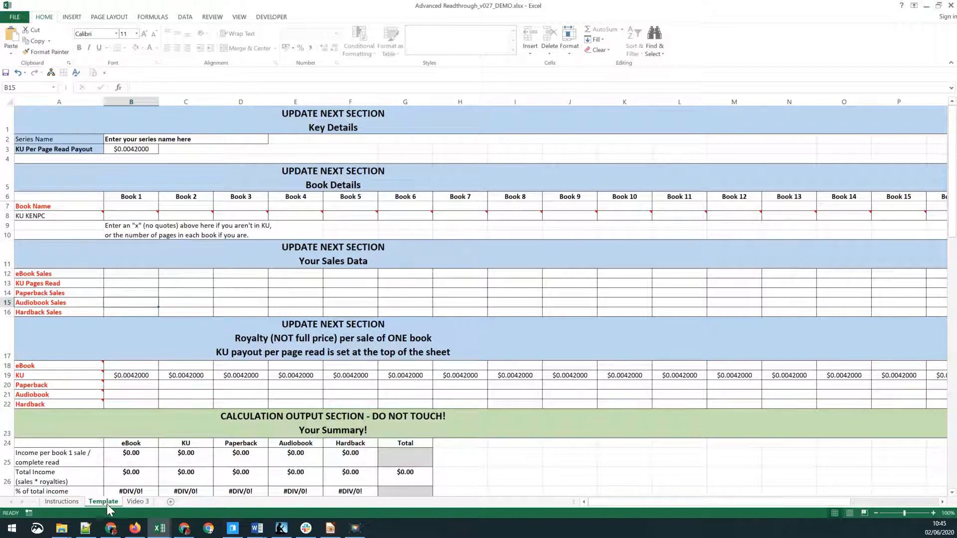
Duplicate the Template sheet after the Video 3 sheet and rename the copy Video 4.
{"action": "left_click_drag", "start_coordinate": [107, 505], "coordinate": [179, 507]}
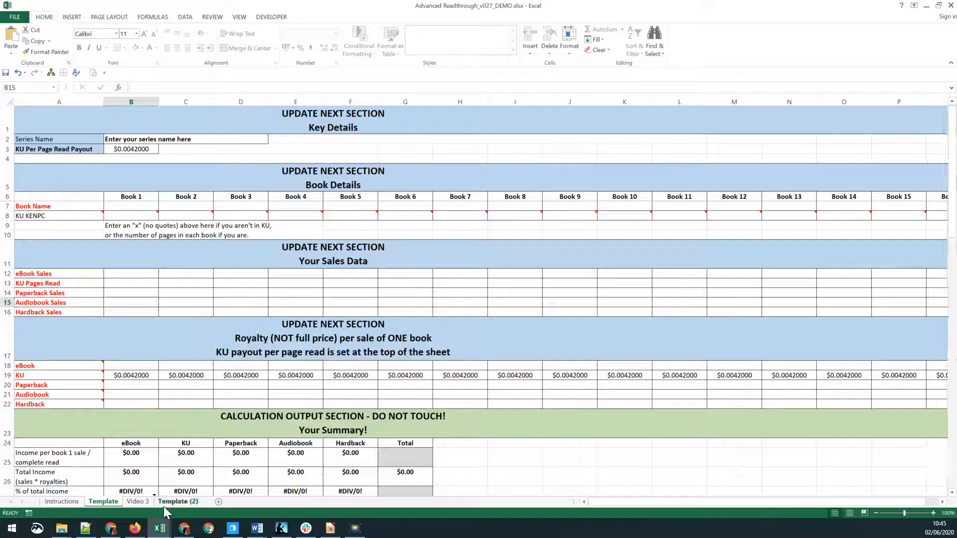
{"action": "double_click", "coordinate": [180, 504]}
{"action": "type", "text": "Video 4"}
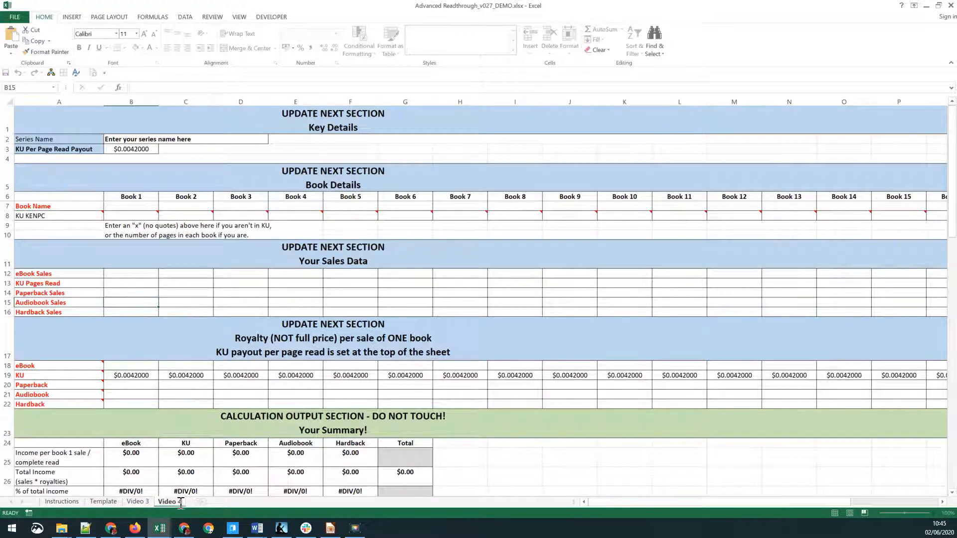
{"action": "key", "text": "Return"}
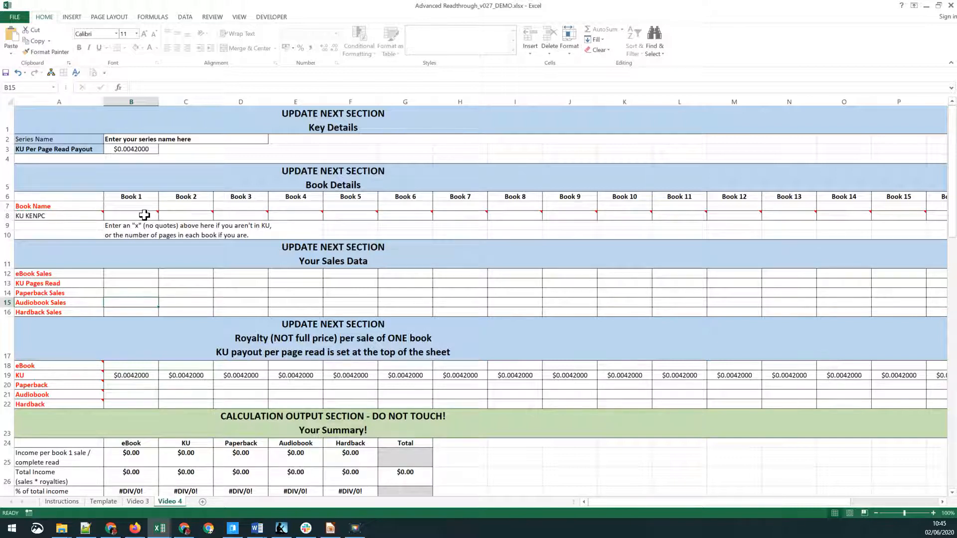
Set the series name on the Video 4 sheet to Wanderer's Odyssey.
{"action": "left_click", "coordinate": [194, 140]}
{"action": "type", "text": "Wanderer's"}
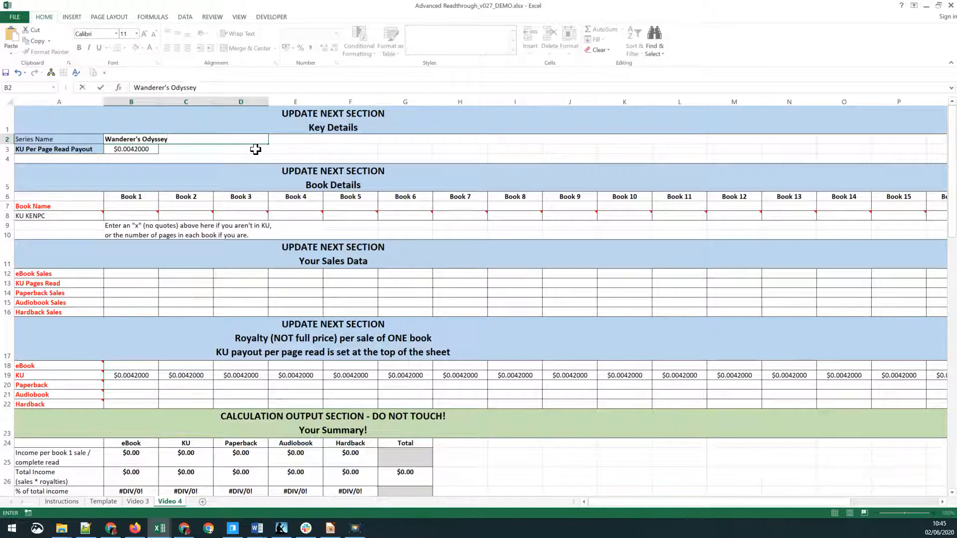
{"action": "type", "text": " Odyssey"}
{"action": "key", "text": "Return"}
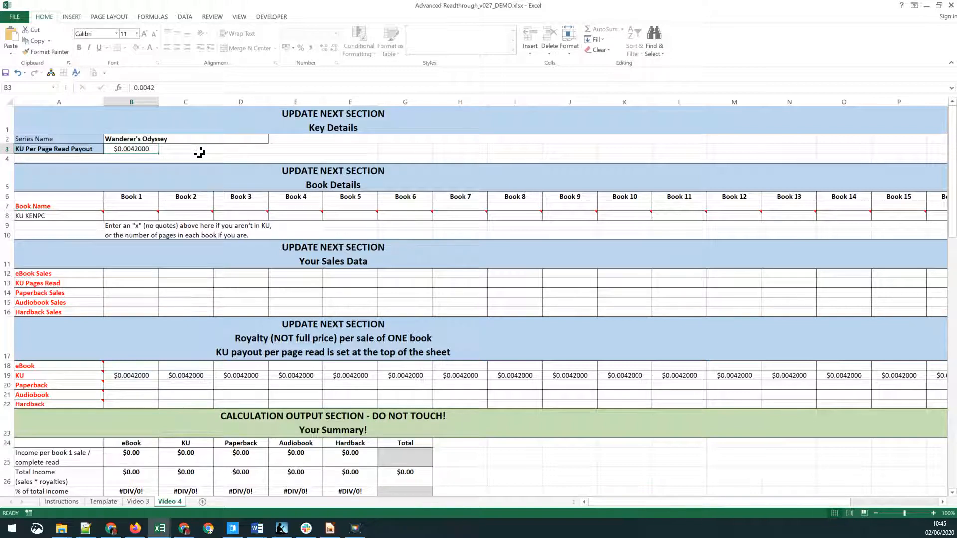
Enter Wanderer's Escape as the name of Book 1.
{"action": "left_click", "coordinate": [131, 205]}
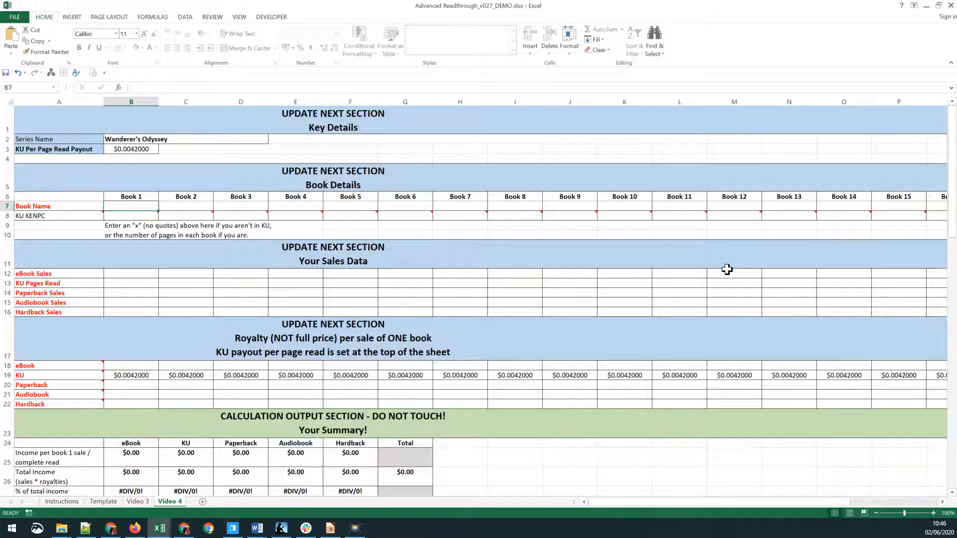
{"action": "type", "text": "Wanderer's"}
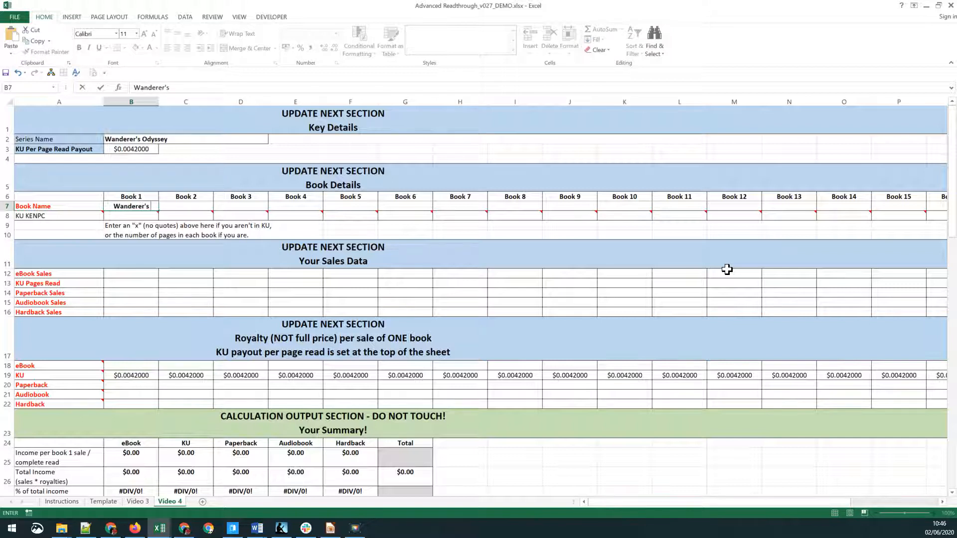
{"action": "type", "text": " Odyss"}
{"action": "key", "text": "BackSpace"}
{"action": "key", "text": "BackSpace"}
{"action": "key", "text": "BackSpace"}
{"action": "key", "text": "BackSpace"}
{"action": "key", "text": "BackSpace"}
{"action": "type", "text": "Escape"}
{"action": "key", "text": "Tab"}
Name Book 2 "Wanderer - Echoes of the Past" and Book 3 "Wanderer - Tainted Universe".
{"action": "type", "text": "Wanderer"}
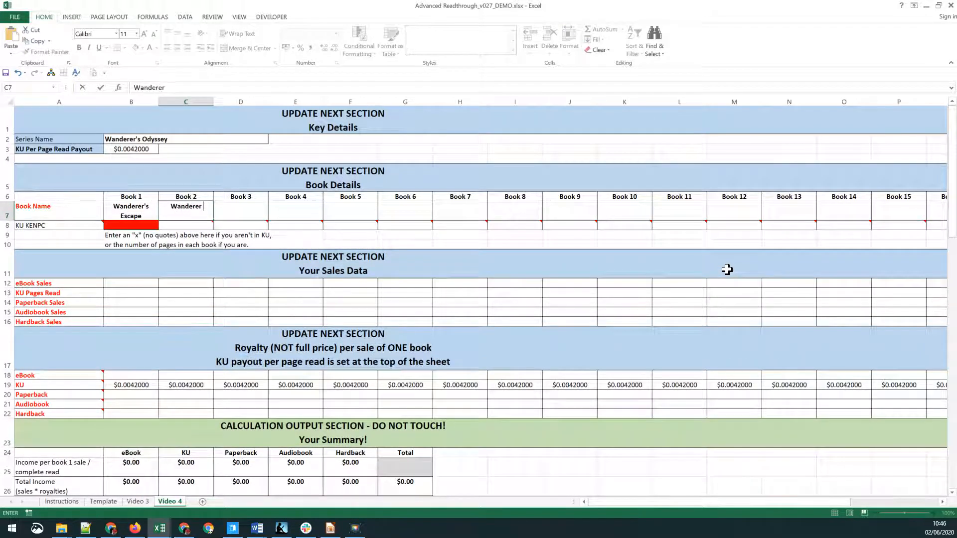
{"action": "type", "text": " - Echoes of the Past"}
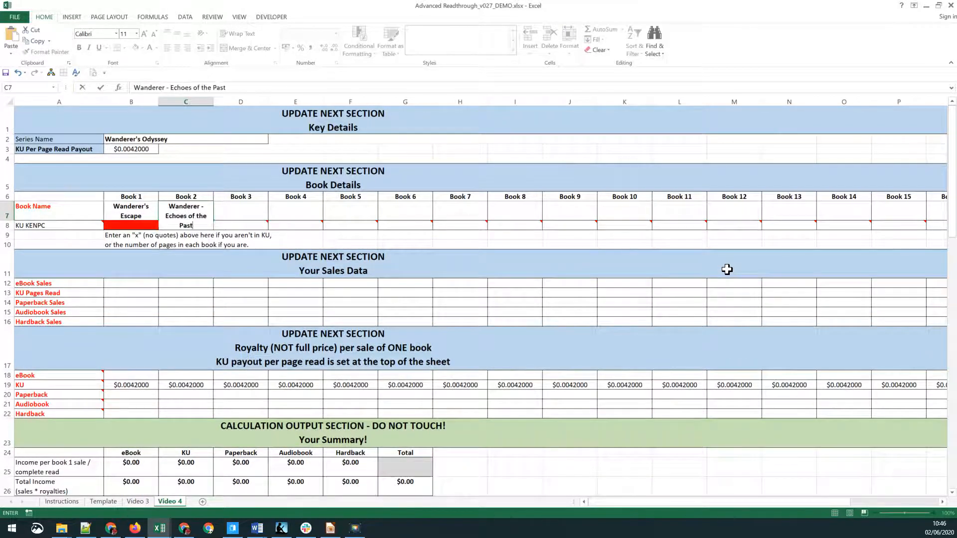
{"action": "key", "text": "Tab"}
{"action": "type", "text": "Wanderer -"}
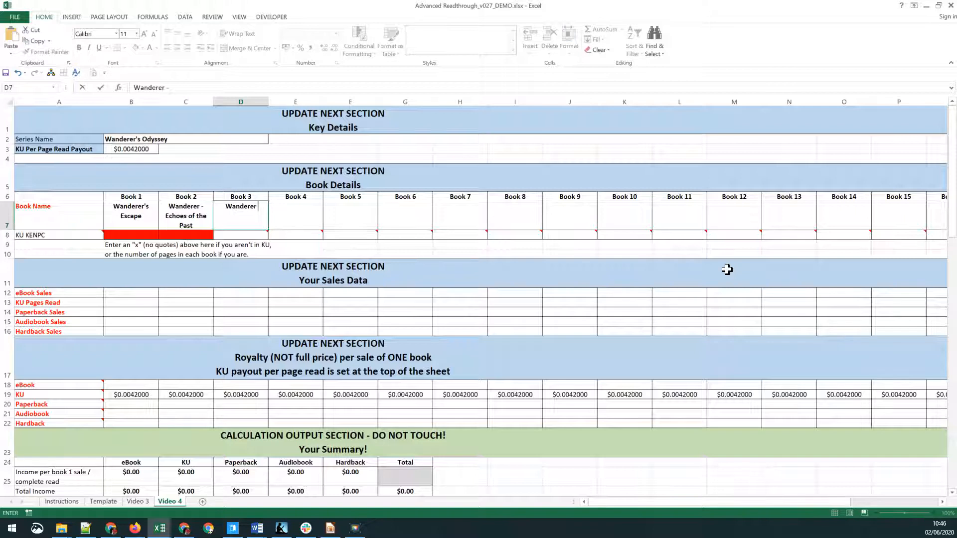
{"action": "type", "text": " Tainted"}
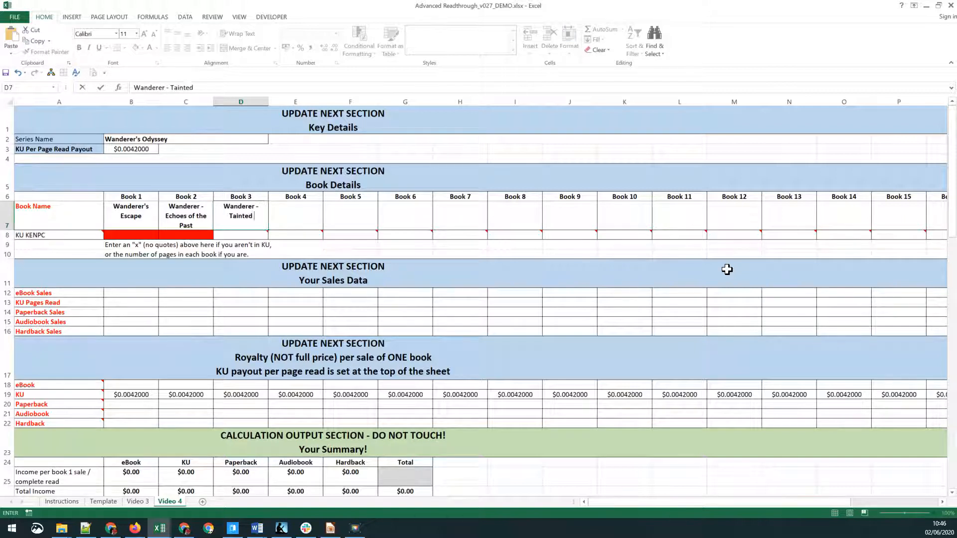
{"action": "type", "text": " Universe"}
{"action": "key", "text": "Return"}
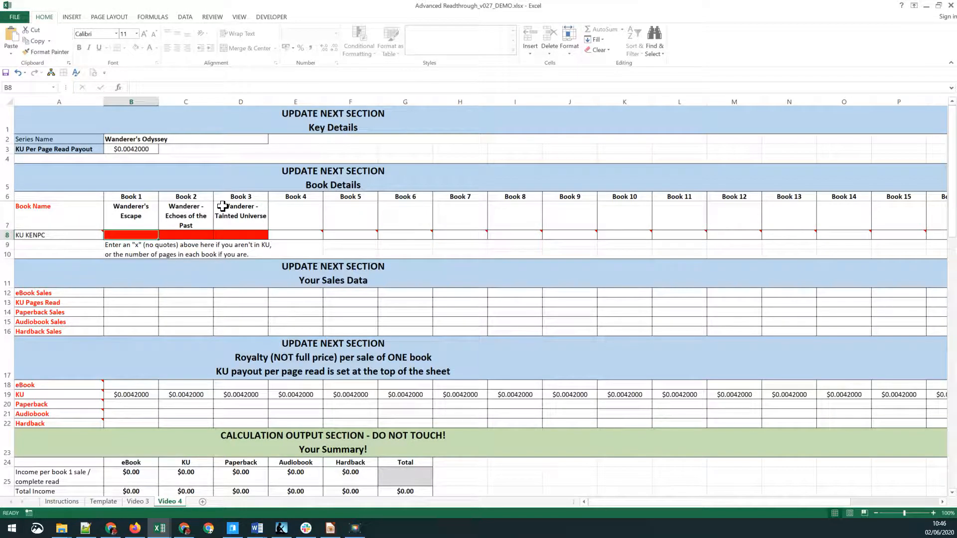
Mark Books 1 to 3 as not in KU by entering x in each book's KU KENPC cell.
{"action": "scroll", "coordinate": [222, 205], "scroll_direction": "down", "scroll_amount": 1}
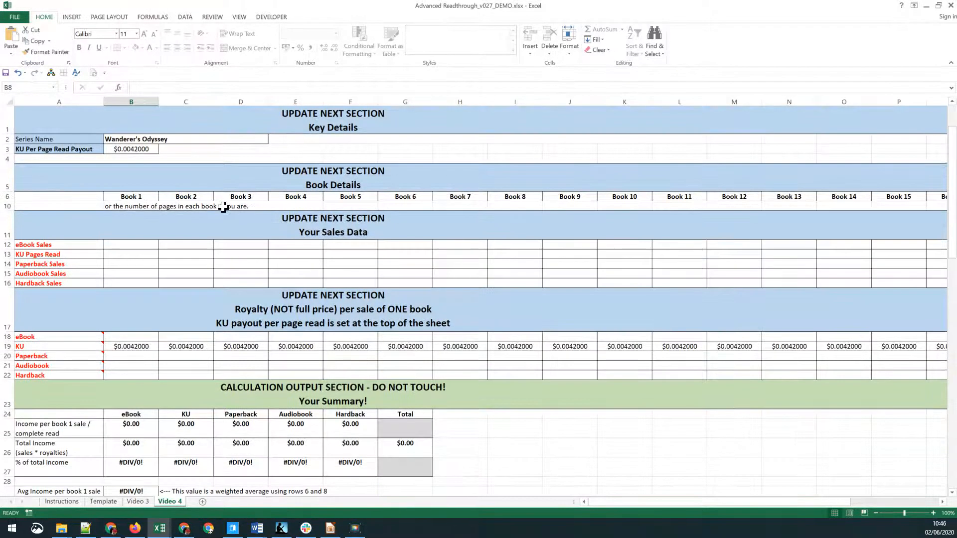
{"action": "scroll", "coordinate": [223, 213], "scroll_direction": "up", "scroll_amount": 1}
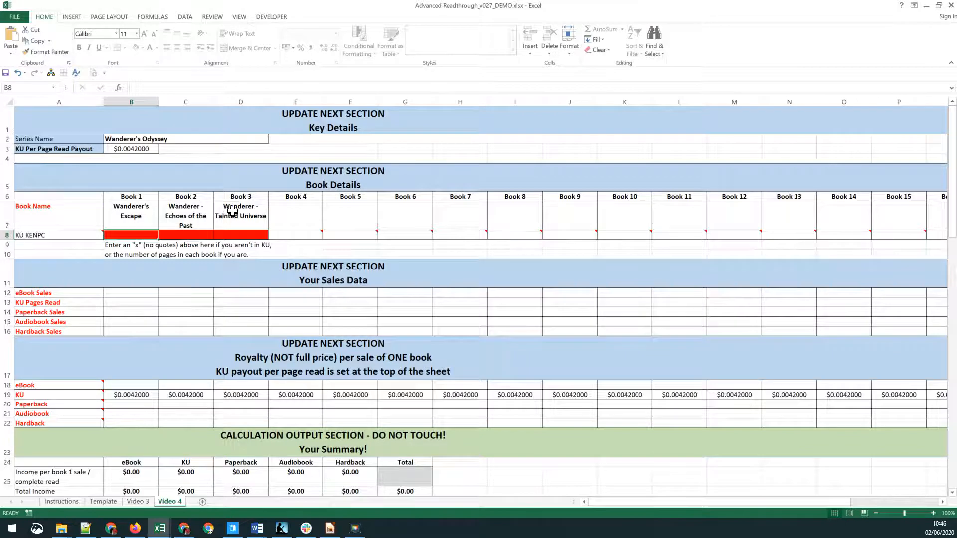
{"action": "mouse_move", "coordinate": [49, 234]}
{"action": "type", "text": "x"}
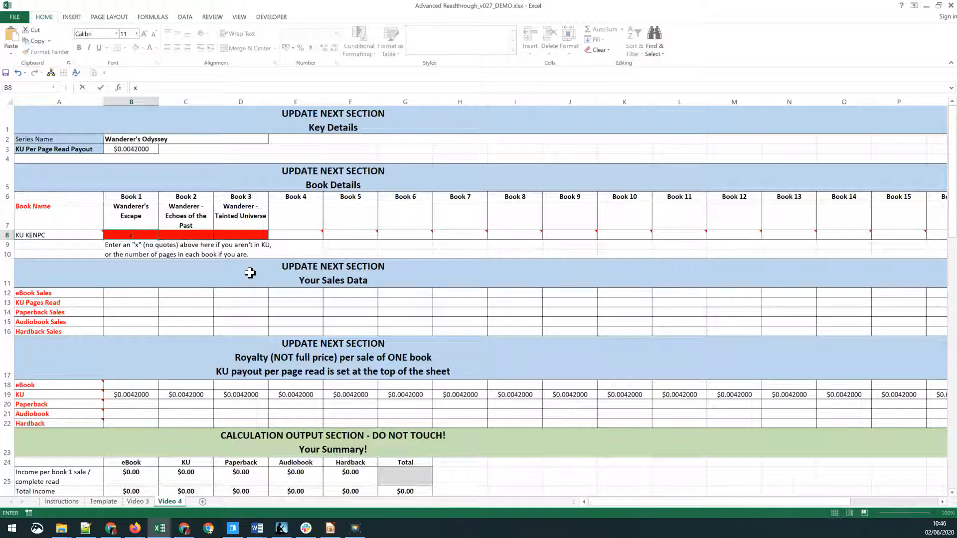
{"action": "key", "text": "Tab"}
{"action": "type", "text": "x"}
{"action": "key", "text": "Tab"}
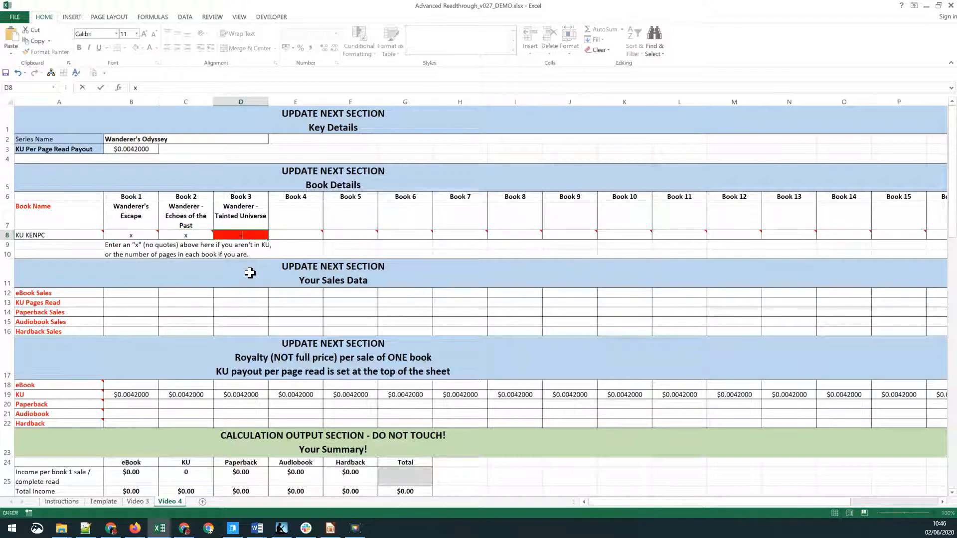
{"action": "type", "text": "x"}
{"action": "key", "text": "Tab"}
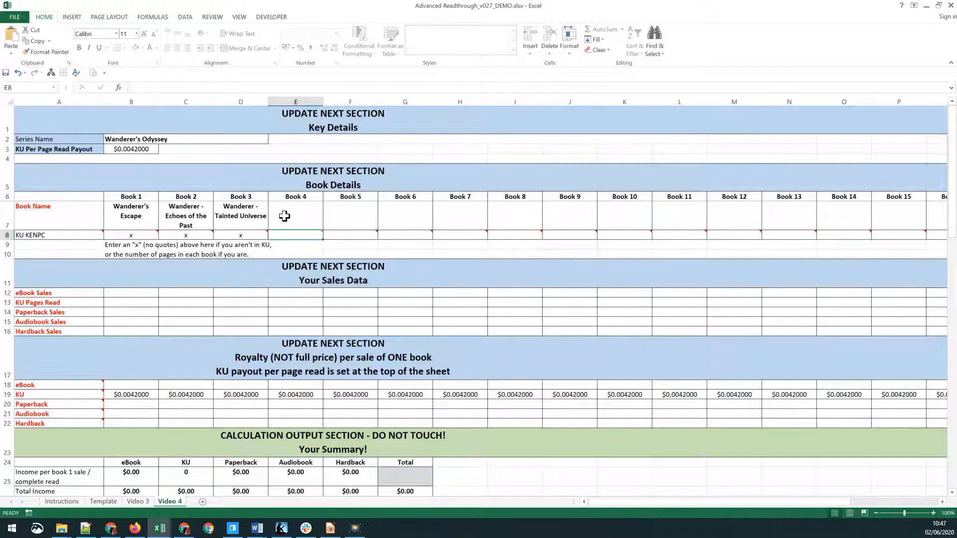
{"action": "mouse_move", "coordinate": [268, 227]}
{"action": "left_click", "coordinate": [0, 331]}
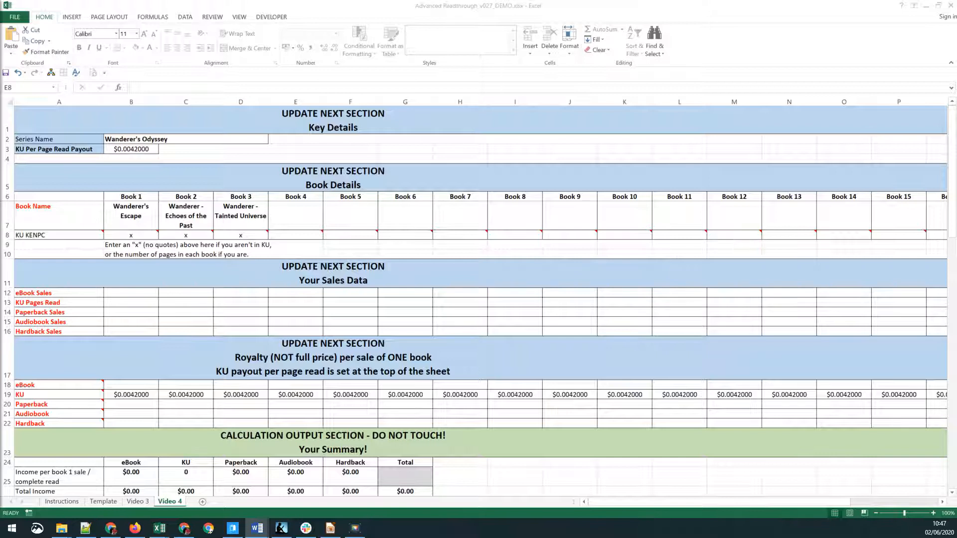
{"action": "key", "text": "alt+Tab"}
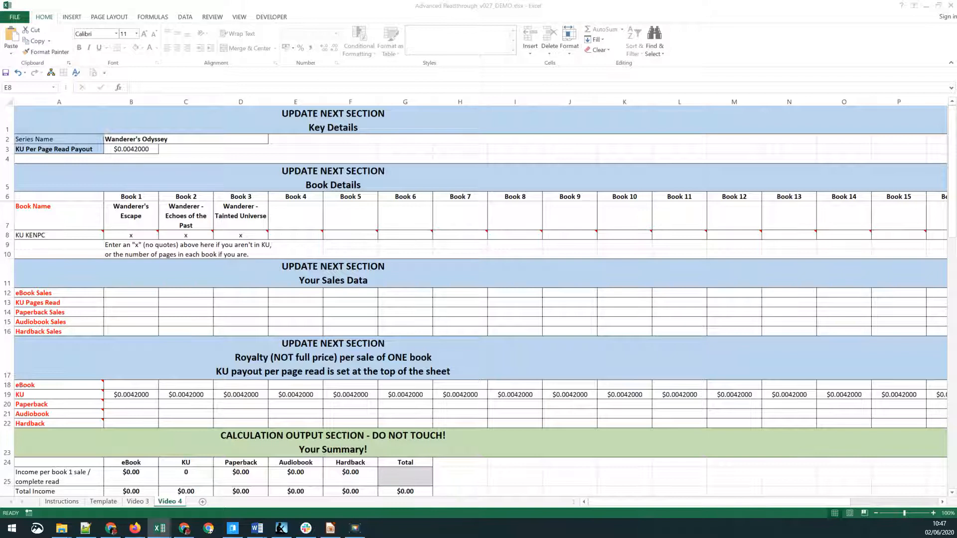
Enter eBook sales of 1,000 for Book 1, 800 for Book 2 and 750 for Book 3.
{"action": "left_click", "coordinate": [142, 296]}
{"action": "left_click", "coordinate": [136, 297]}
{"action": "type", "text": "1"}
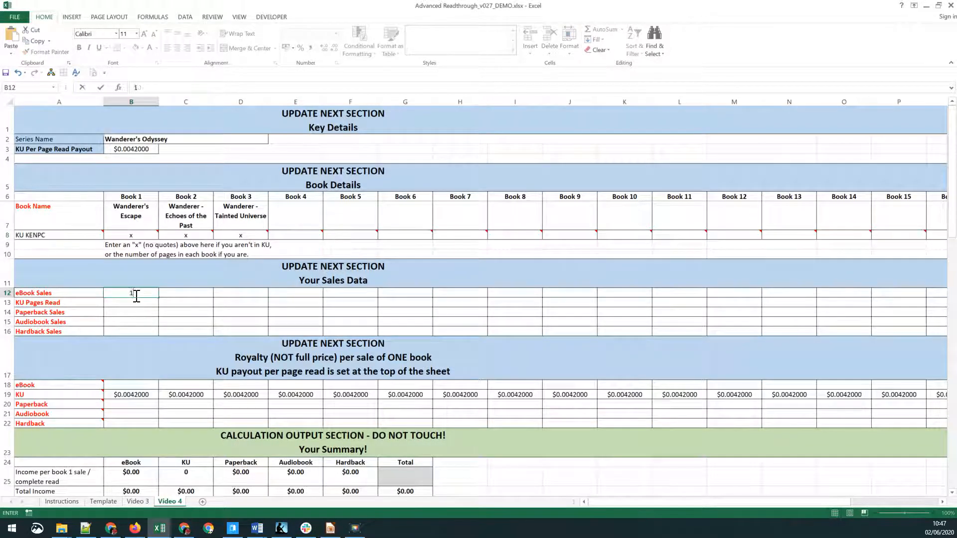
{"action": "type", "text": ",000"}
{"action": "key", "text": "Tab"}
{"action": "type", "text": "800"}
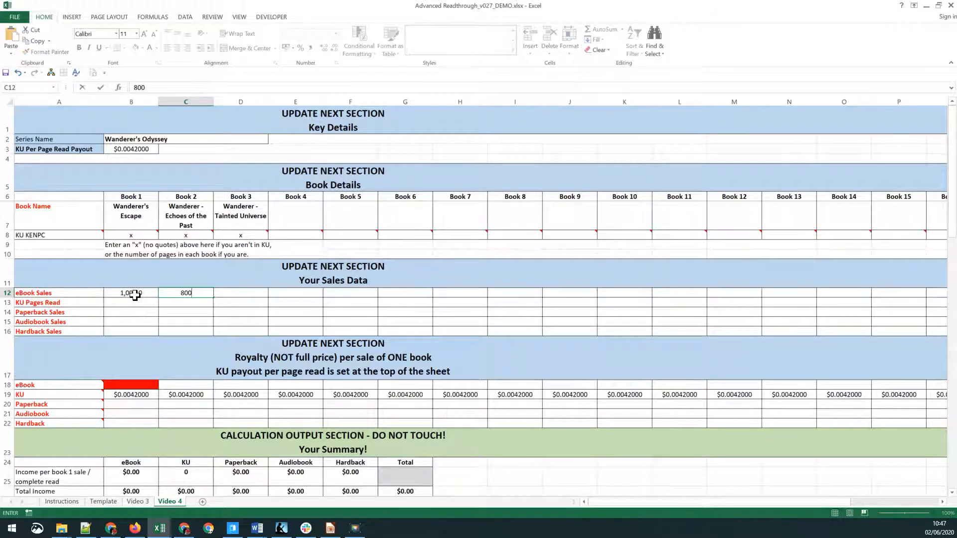
{"action": "key", "text": "Tab"}
{"action": "type", "text": "750"}
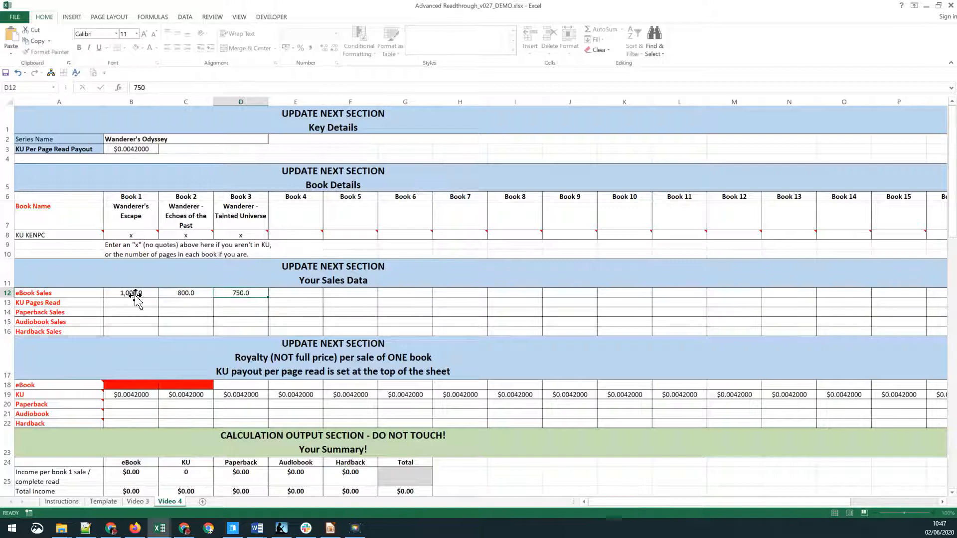
{"action": "key", "text": "Return"}
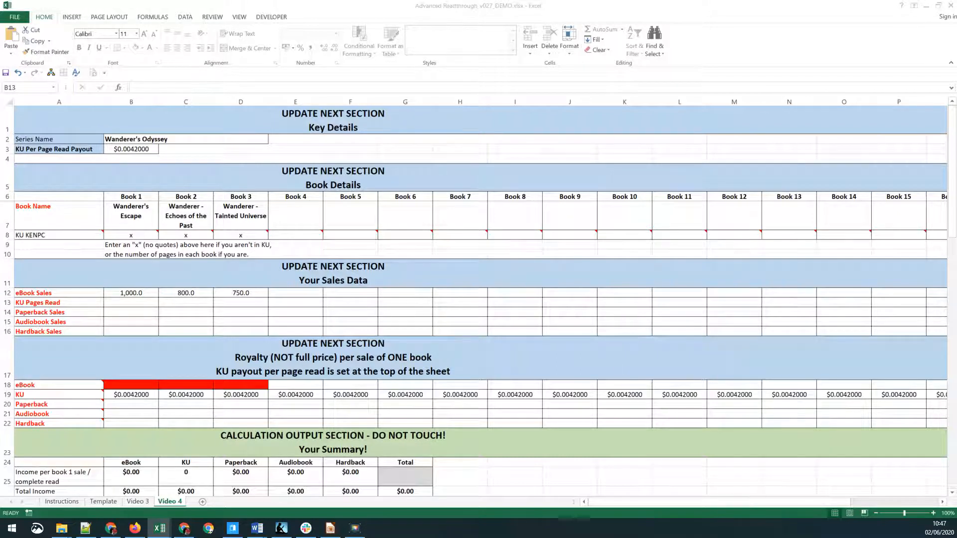
Set the eBook royalty per sale to $1 for Book 1 and $2 for Books 2 and 3.
{"action": "left_click", "coordinate": [142, 384]}
{"action": "type", "text": "1"}
{"action": "key", "text": "ctrl+Return"}
{"action": "key", "text": "Tab"}
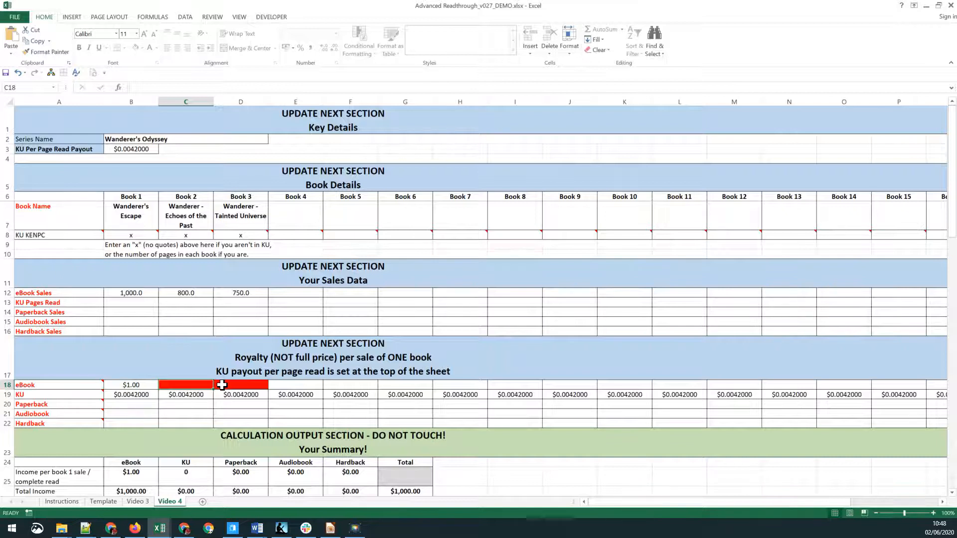
{"action": "type", "text": "2"}
{"action": "key", "text": "Tab"}
{"action": "type", "text": "2"}
{"action": "key", "text": "Tab"}
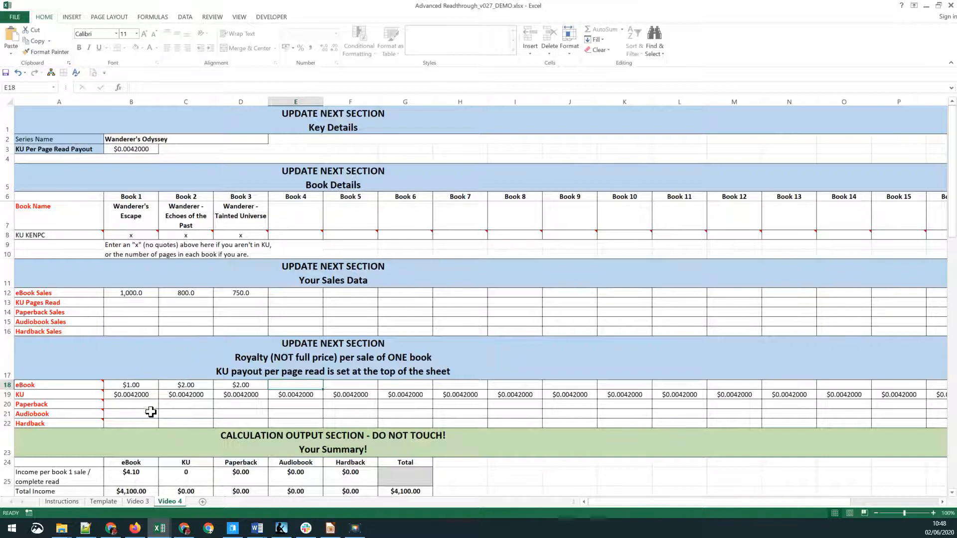
Examine the Instructions sheet and its enlarged example images for where to find the royalty per KDP sale.
{"action": "left_click", "coordinate": [61, 505]}
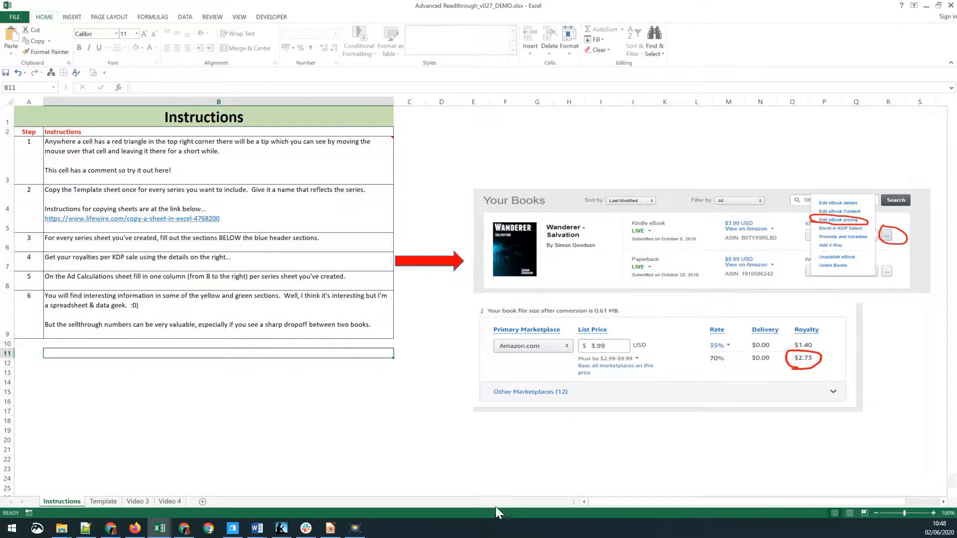
{"action": "left_click_drag", "start_coordinate": [728, 501], "coordinate": [633, 508]}
{"action": "mouse_move", "coordinate": [161, 166]}
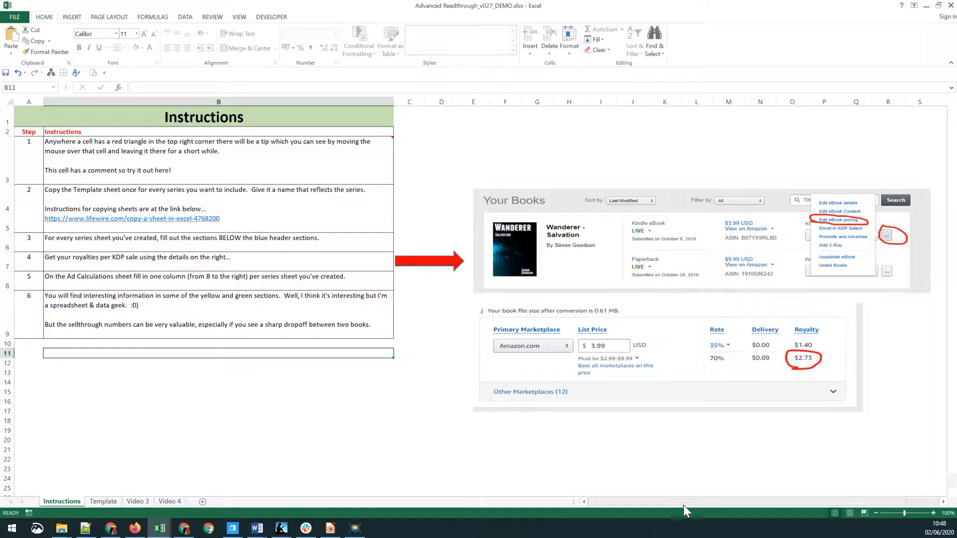
{"action": "scroll", "coordinate": [684, 505], "scroll_direction": "right", "scroll_amount": 3}
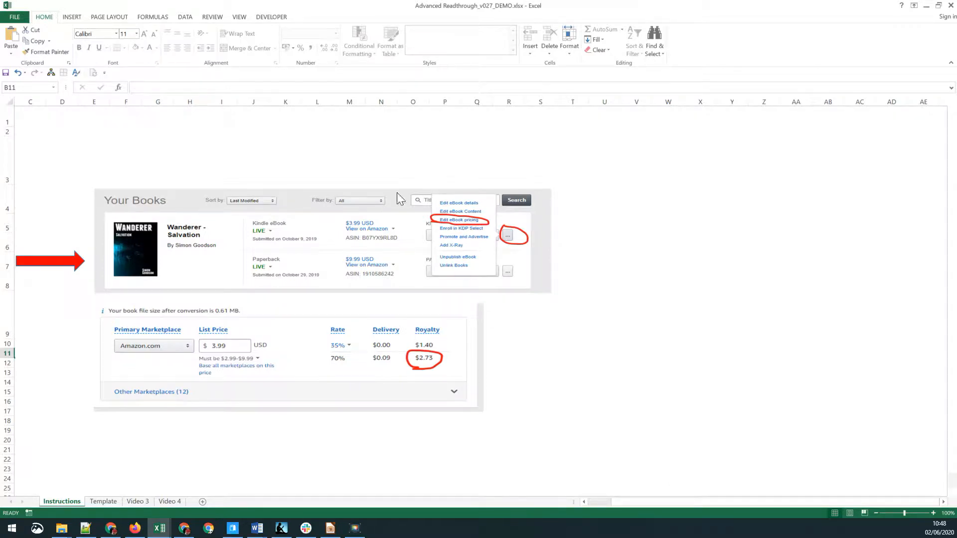
{"action": "scroll", "coordinate": [279, 247], "scroll_direction": "up", "scroll_amount": 1, "text": "ctrl"}
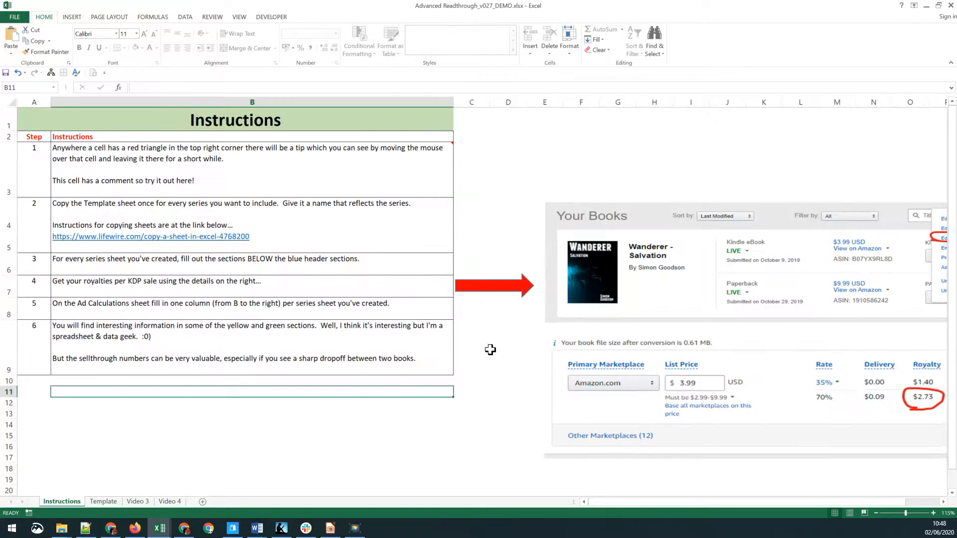
{"action": "left_click_drag", "start_coordinate": [652, 501], "coordinate": [737, 504]}
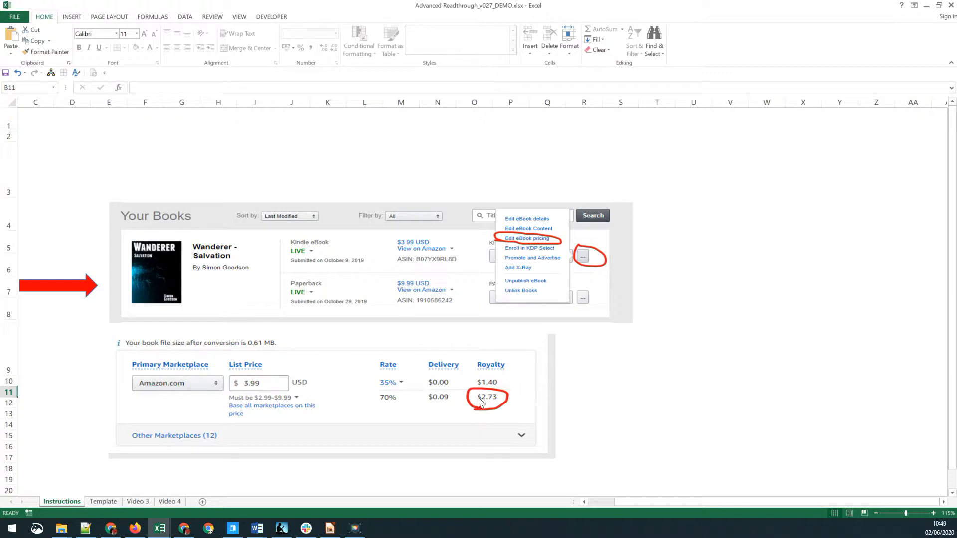
Return to the Video 4 sheet and view the comment on the Hardback royalty label.
{"action": "left_click", "coordinate": [170, 503]}
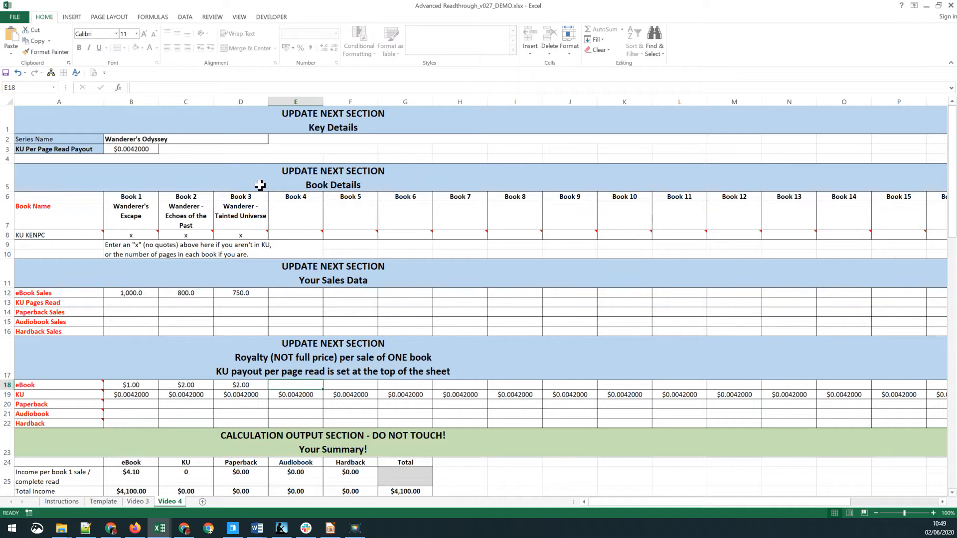
{"action": "mouse_move", "coordinate": [95, 421]}
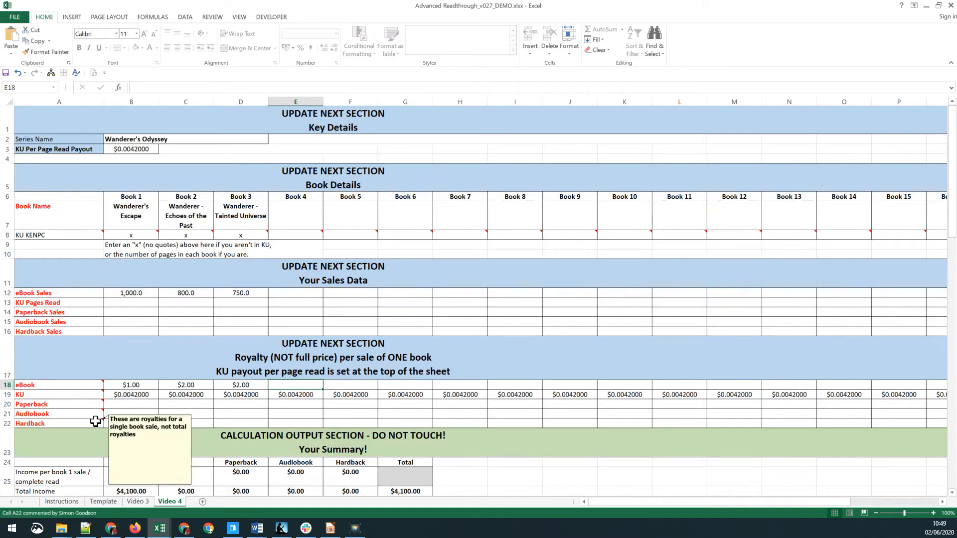